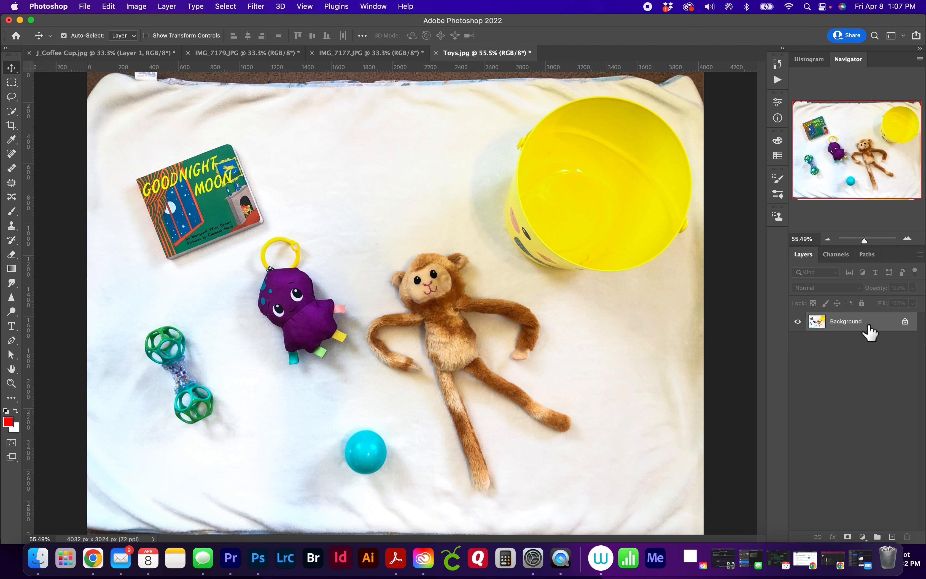
Step: Duplicate the Background layer as Background copy in Toys.jpg and hide the original layer
click(168, 7)
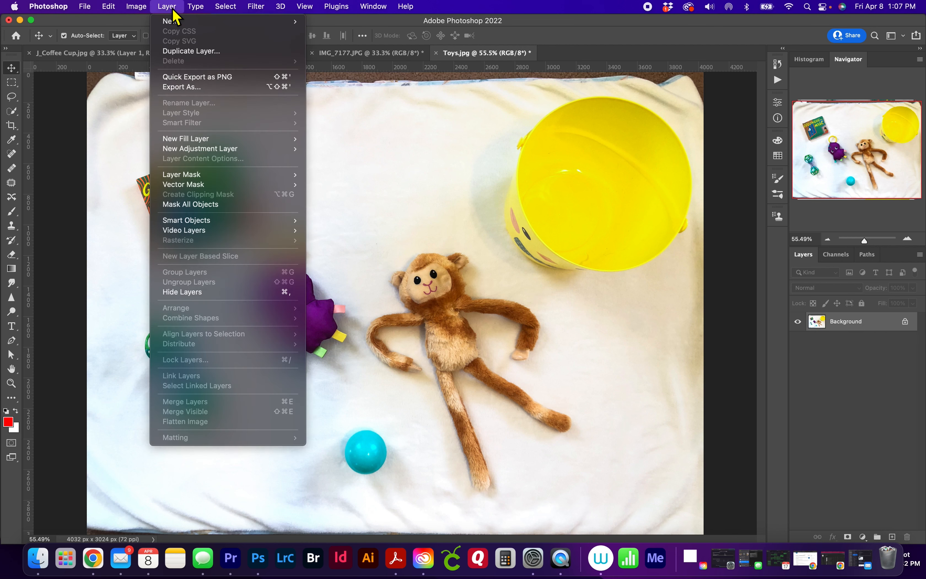
click(181, 52)
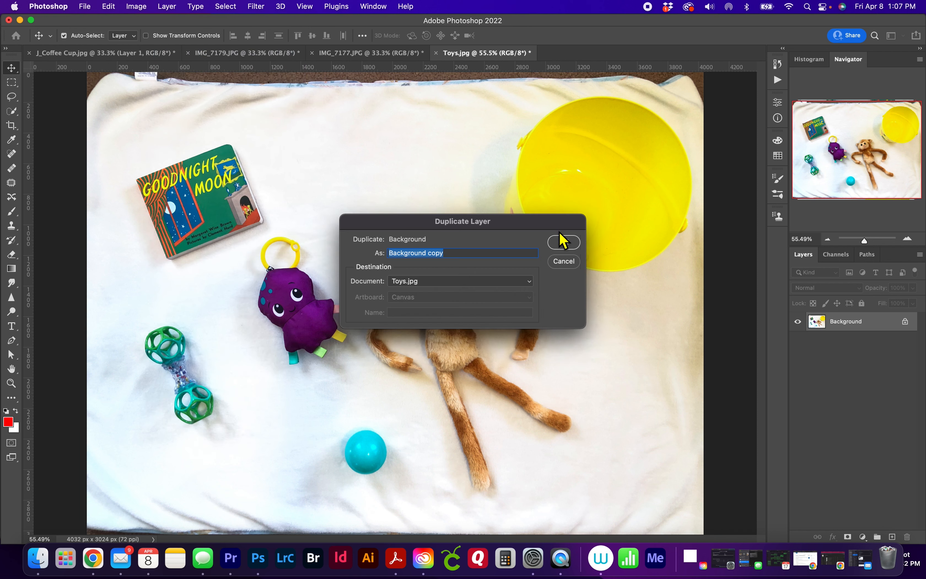
click(565, 243)
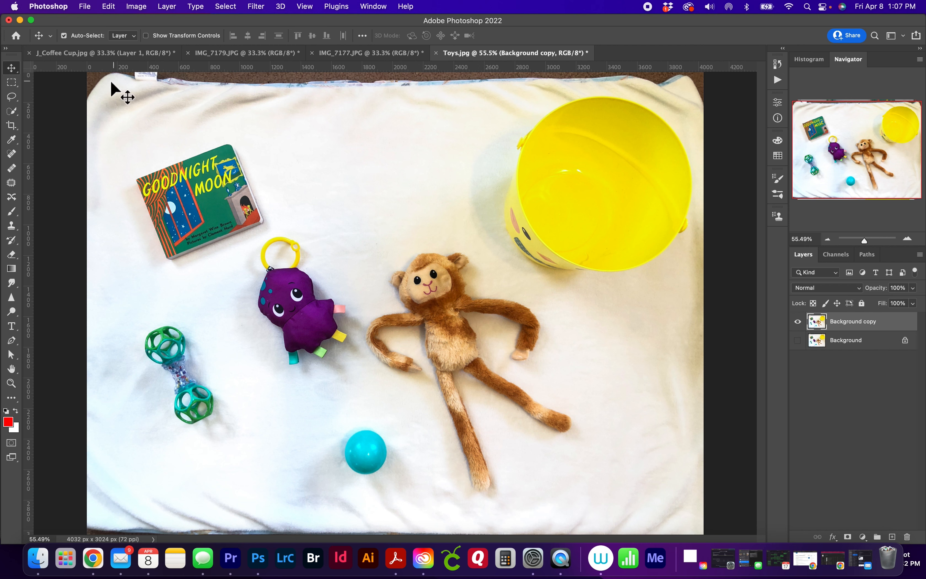
Step: Draw a circular selection around the blue ball with the Elliptical Marquee tool and align it over the ball
click(13, 85)
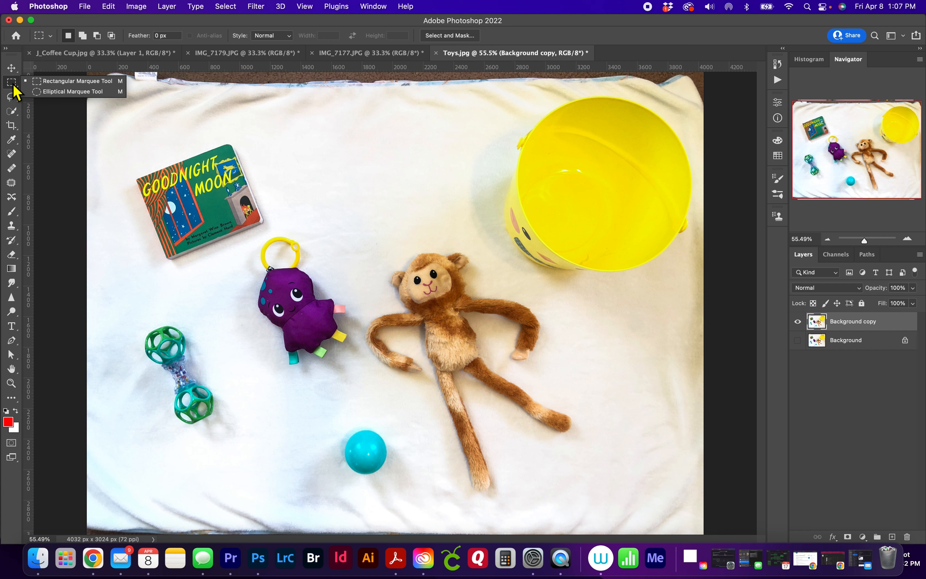
click(70, 94)
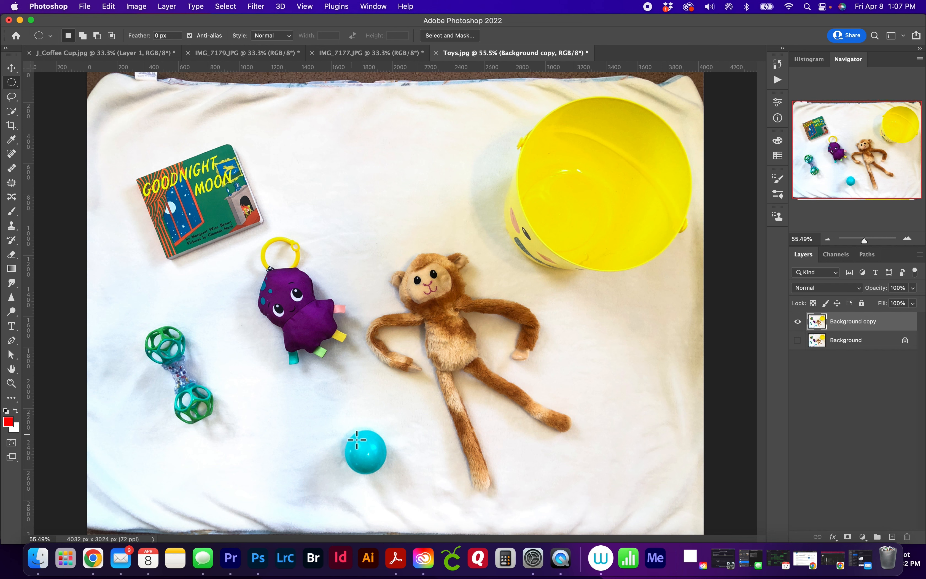
drag(356, 440, 399, 485)
key(super+1)
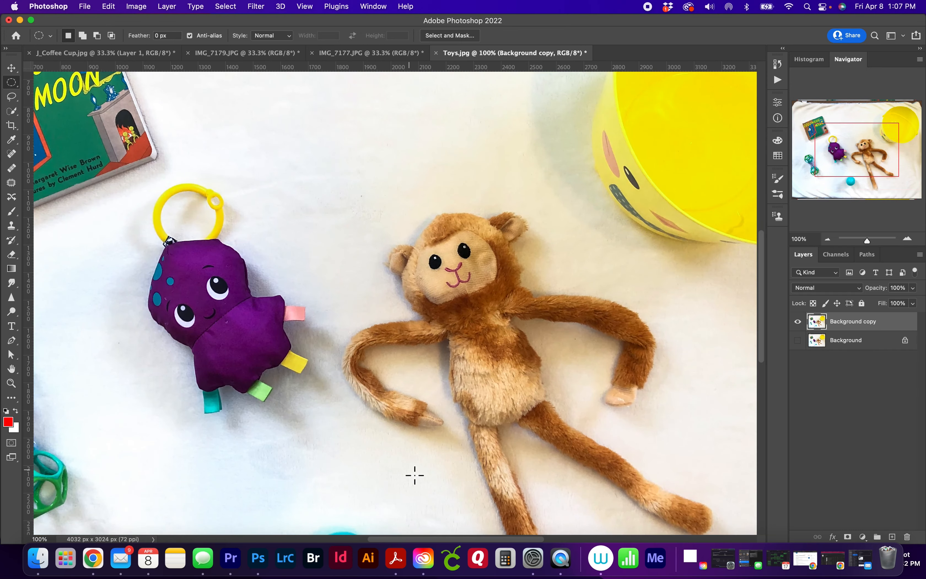
drag(414, 475, 422, 248)
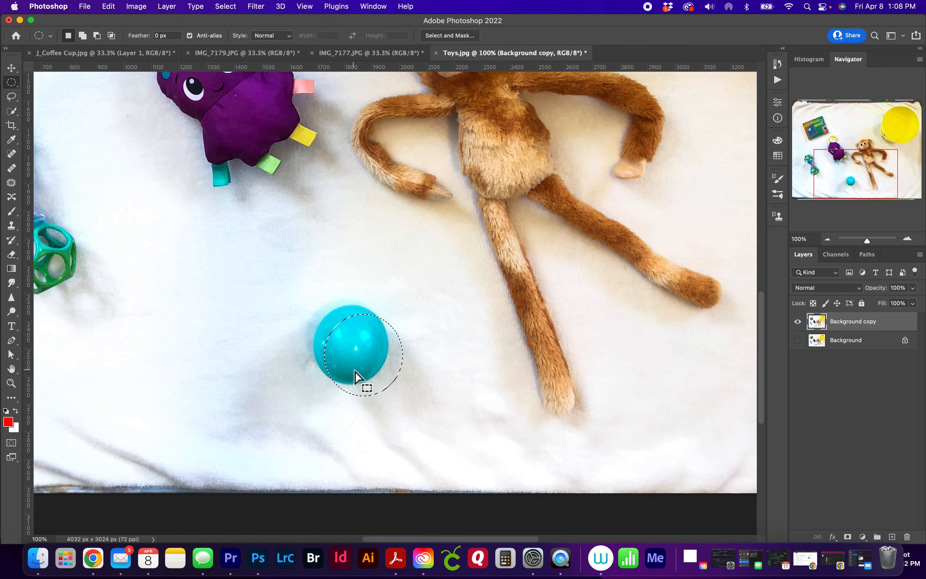
drag(359, 361, 347, 352)
Step: Transform the circular selection to about 96.5% width and 98% height so it fits the ball's outline
click(236, 7)
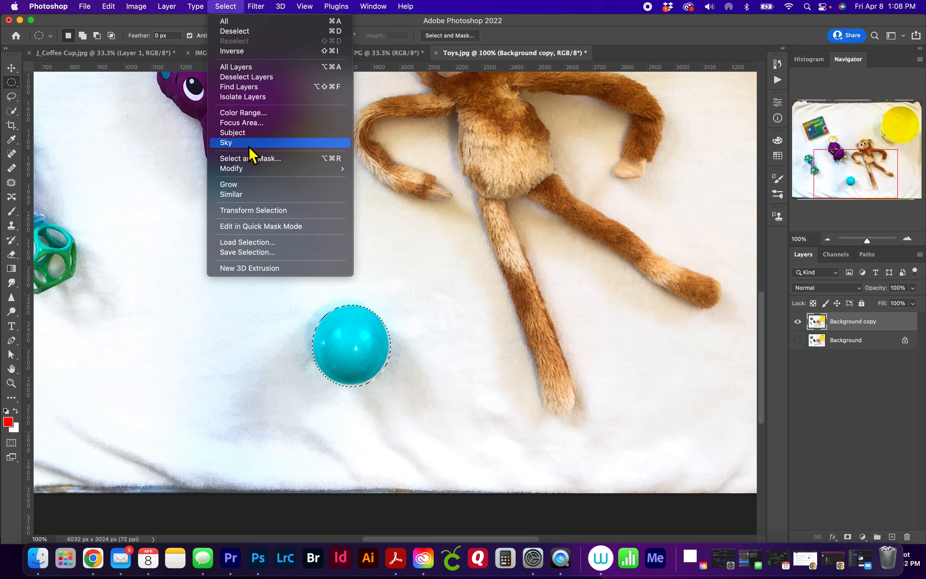
click(255, 213)
drag(392, 388, 388, 383)
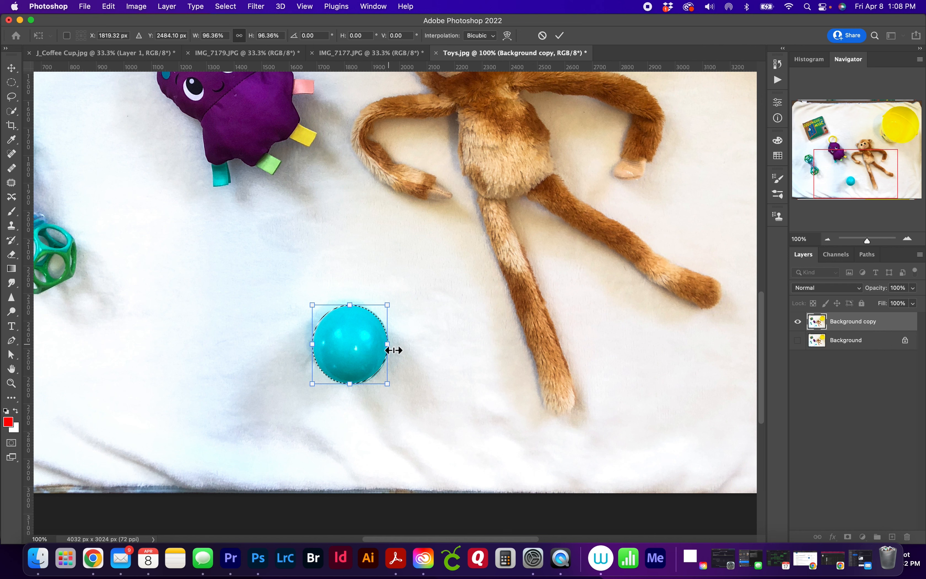
drag(393, 349, 398, 349)
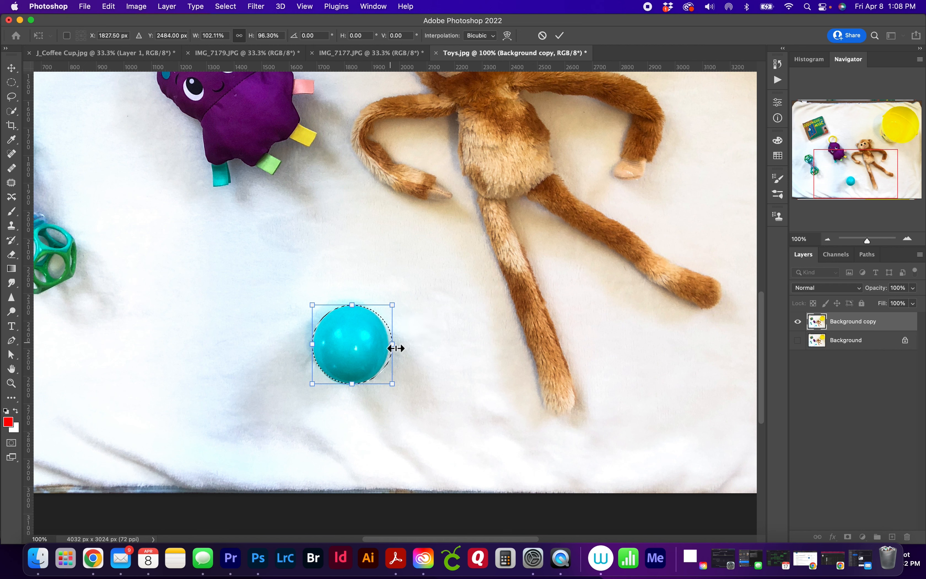
drag(395, 348, 389, 349)
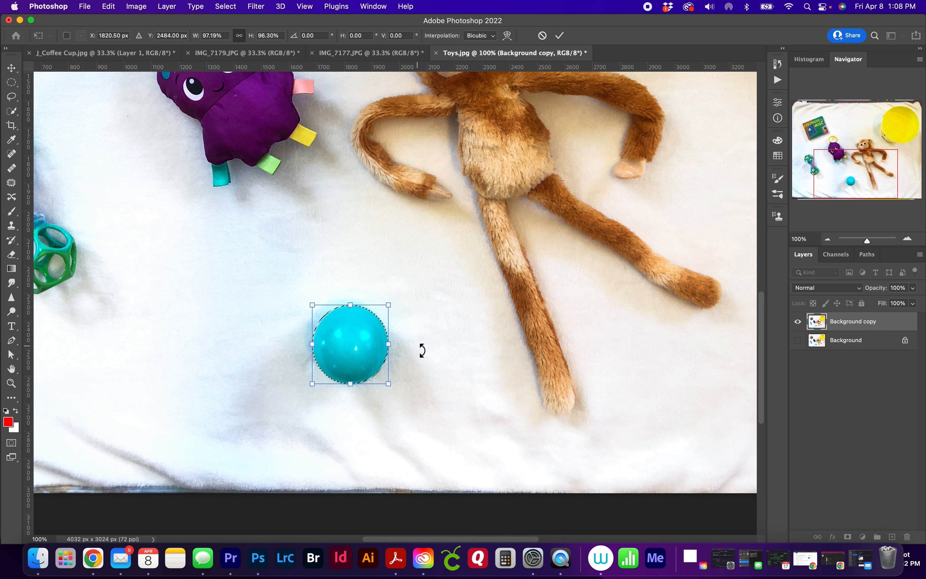
drag(355, 309, 312, 302)
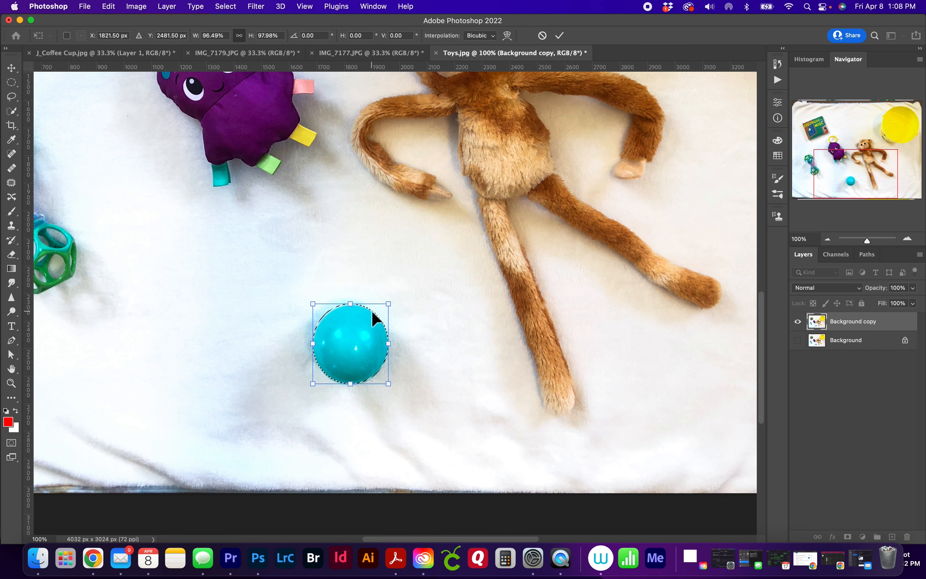
click(561, 37)
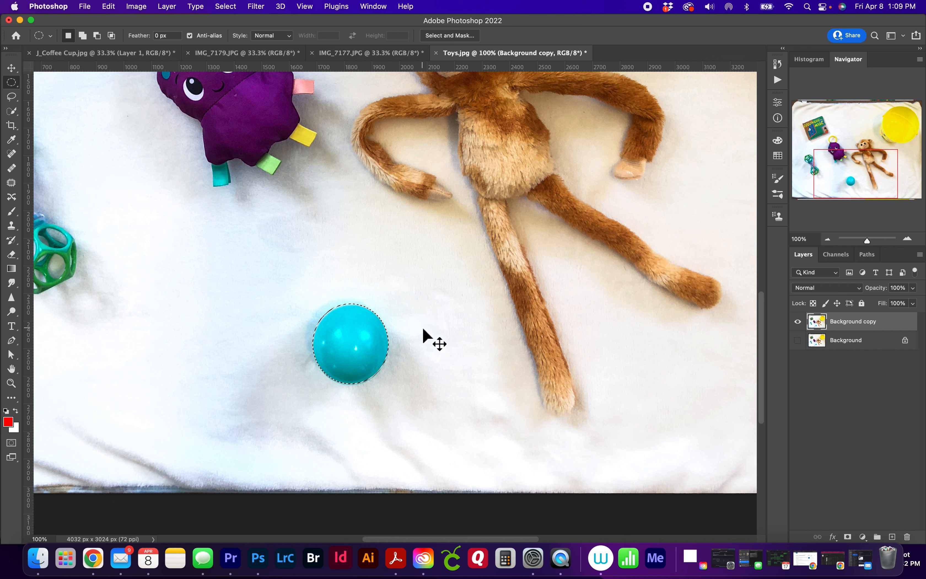
Step: Copy the selected ball to a new layer named ball and move the copy to the left of the original
key(super+j)
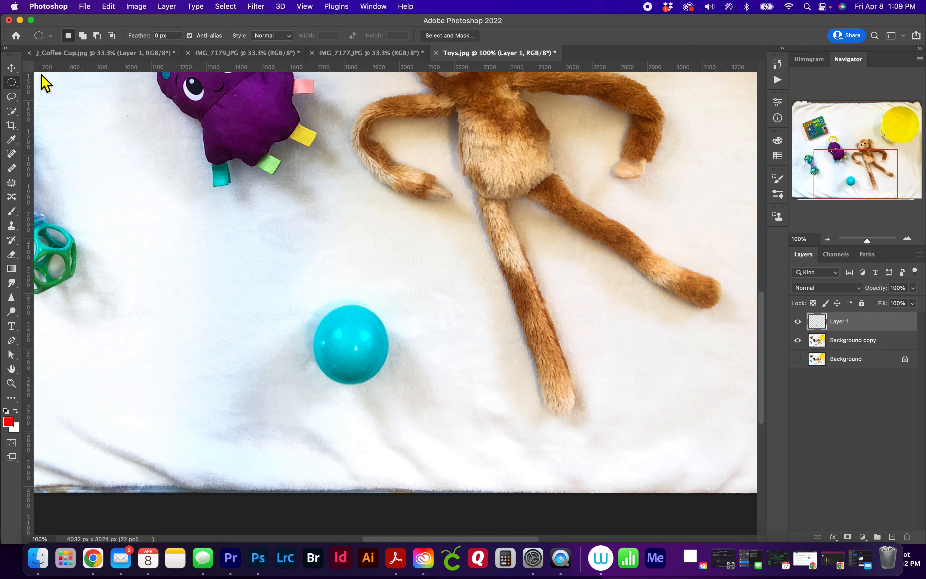
click(11, 68)
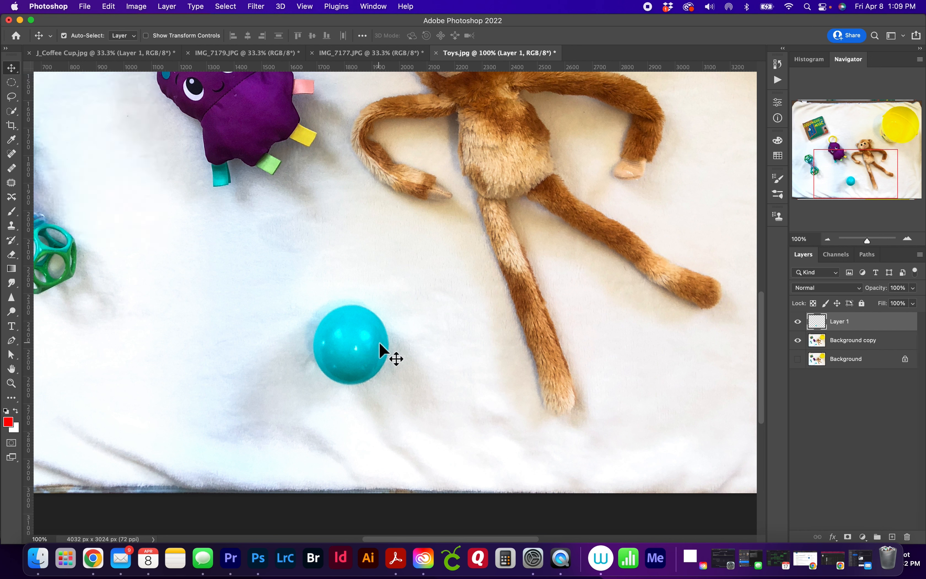
drag(363, 342, 252, 333)
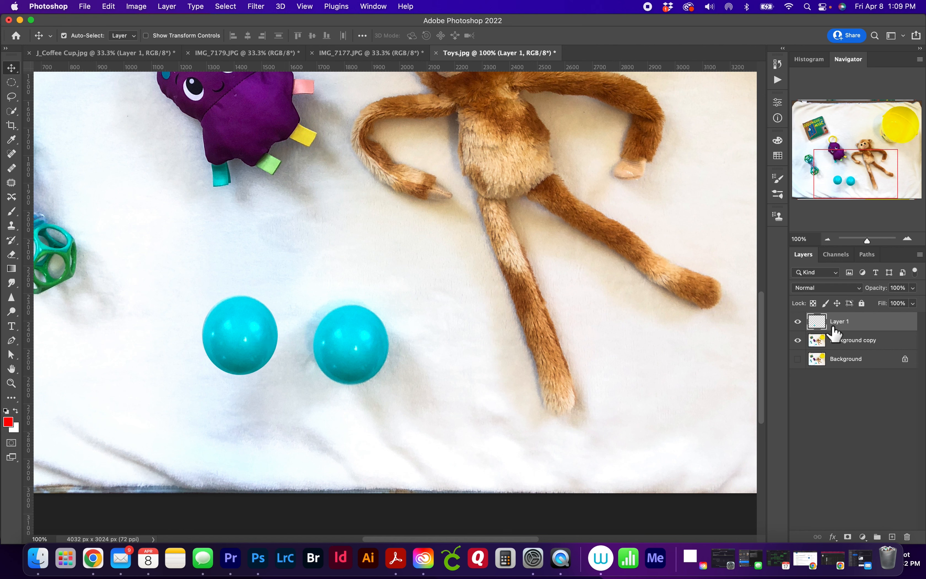
double_click(842, 322)
key(Return)
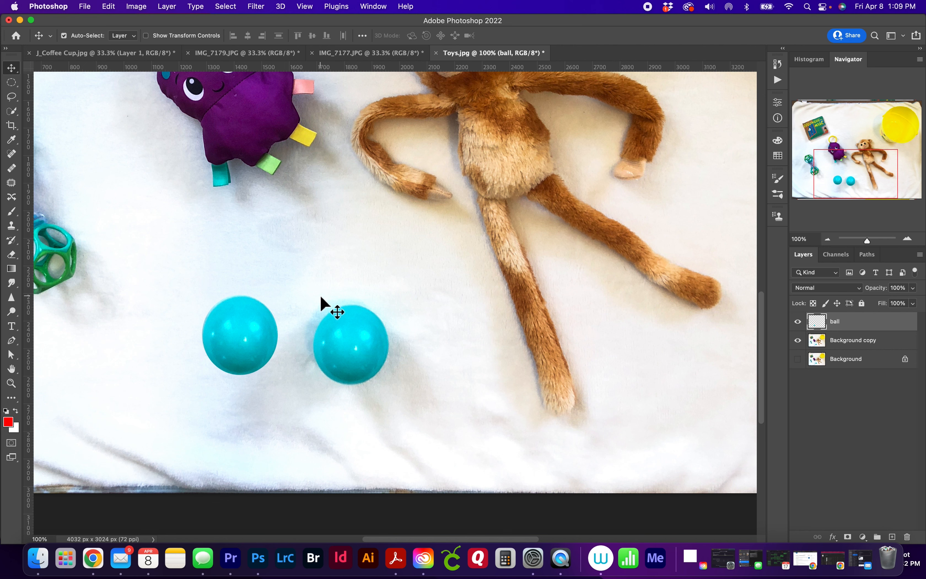
Step: Try to select the original ball with an edge-drawn circular marquee moved over it, and discard that selection
click(11, 82)
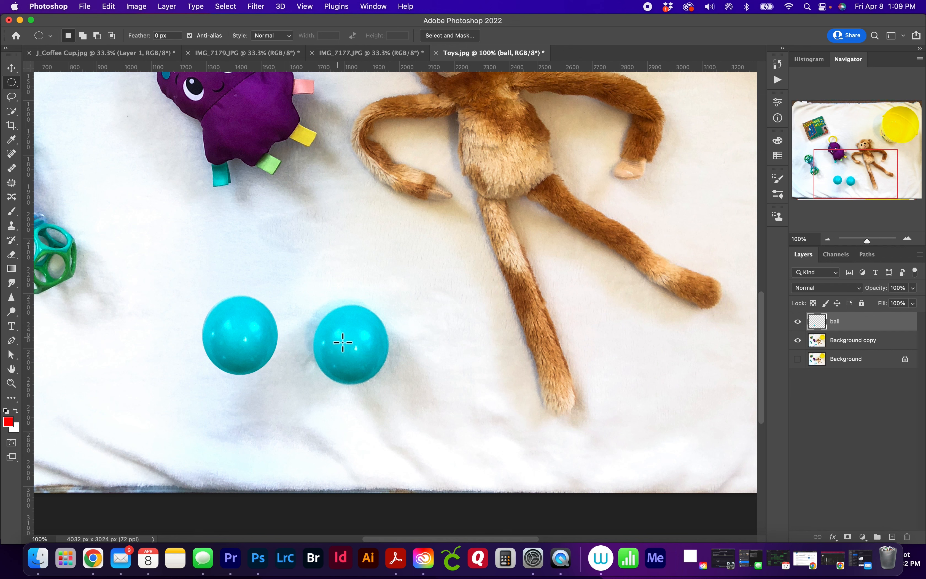
drag(345, 294, 400, 439)
key(shift)
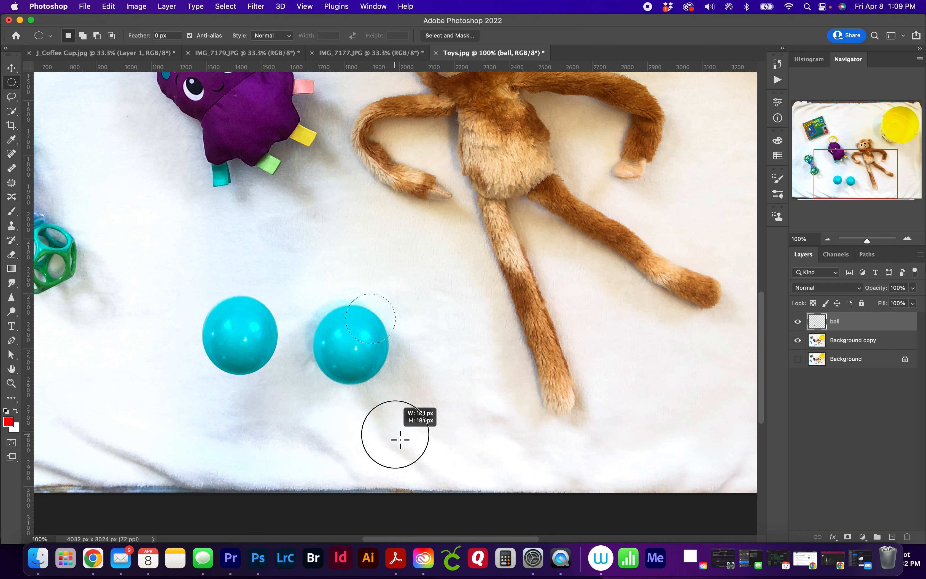
drag(400, 439, 421, 473)
key(shift)
scroll(419, 470, left, 1)
drag(413, 330, 384, 340)
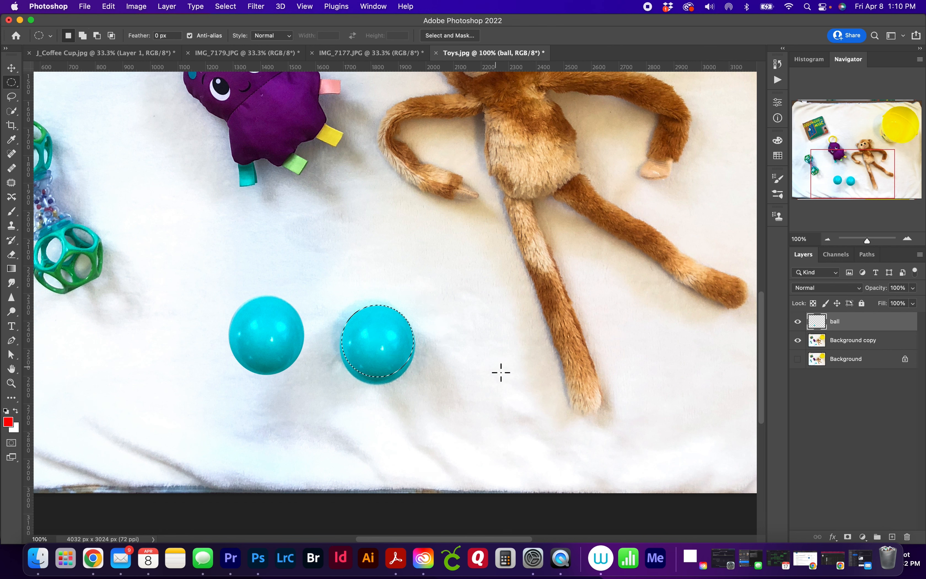
key(super+d)
Step: Draw a circular marquee outward from the centre of the original blue ball
drag(384, 349, 422, 307)
key(shift)
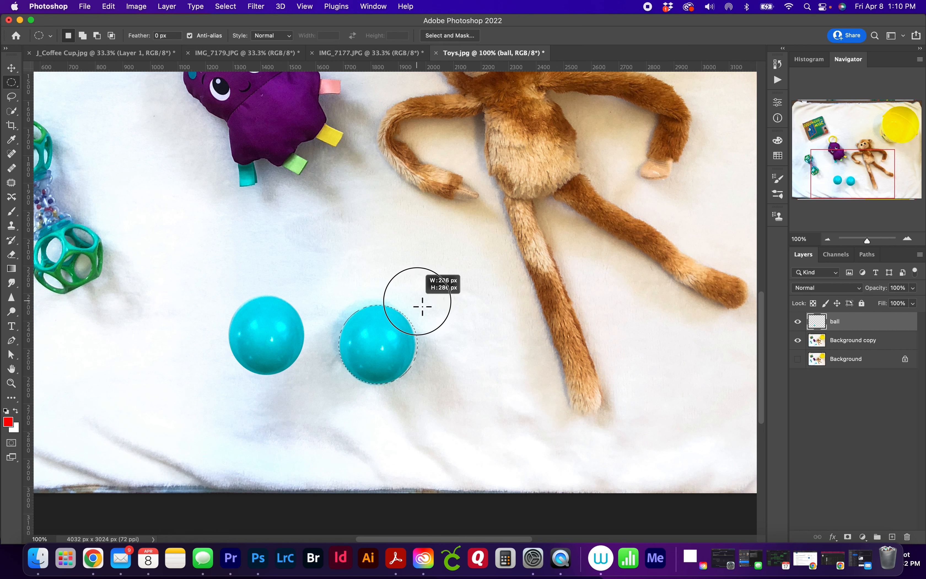
drag(422, 306, 422, 306)
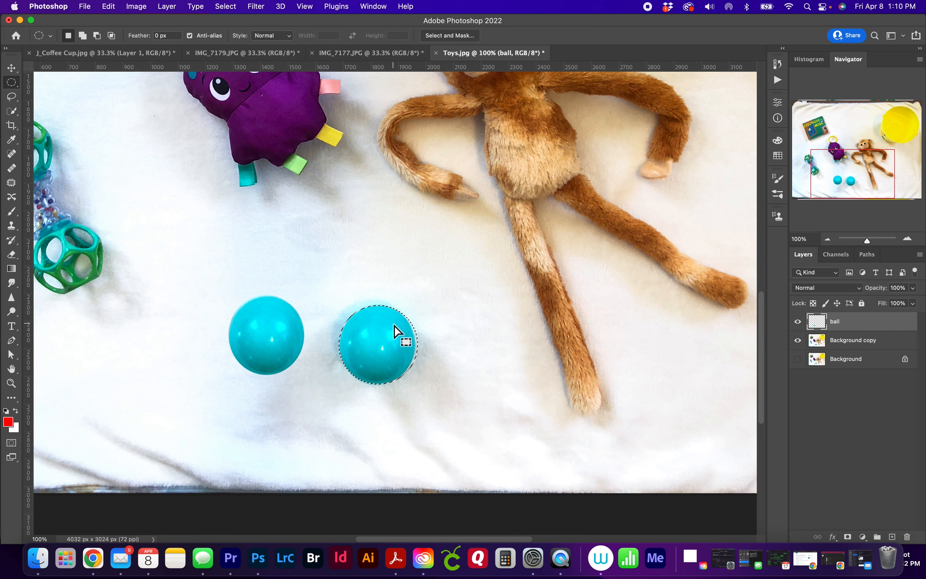
Step: Start transforming the selection and nudge it horizontally to X 1822 px over the original ball
click(235, 9)
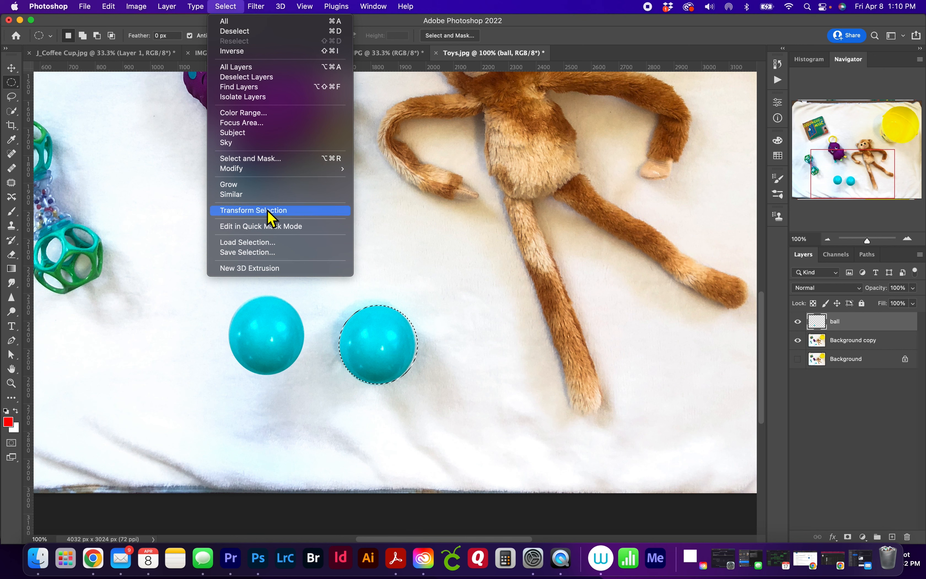
click(269, 211)
key(Left)
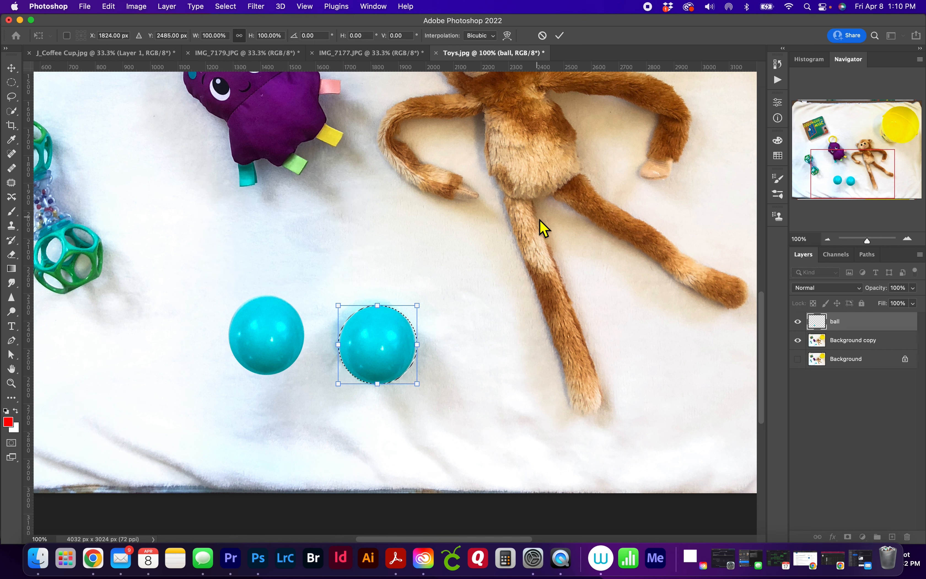
key(Left)
key(Right)
key(Right)
key(Right)
key(Left)
key(Left)
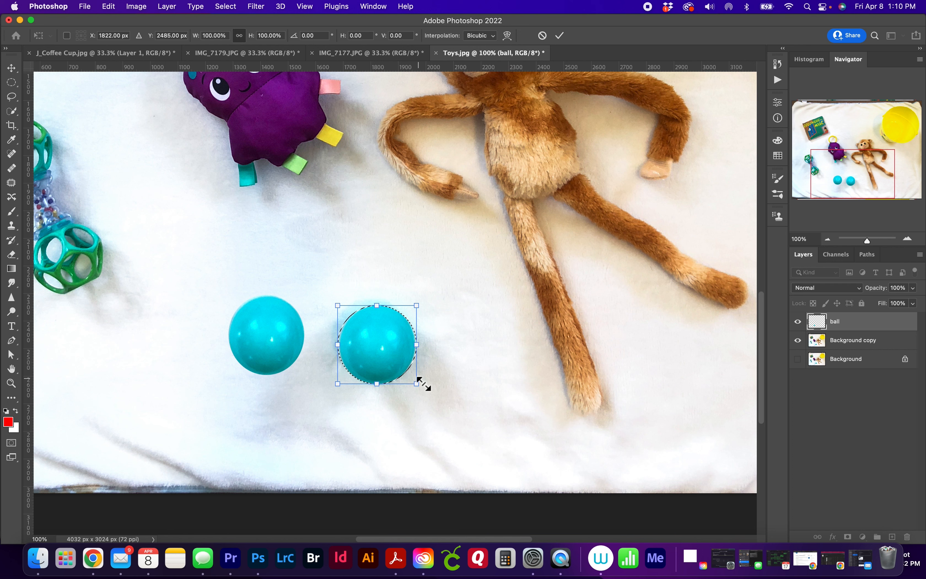
Step: Scale the selection to 97.20% width and 101.75% height, nudge it to X 1821 px, Y 2486.50 px, and apply the transform
click(416, 382)
drag(416, 382, 413, 379)
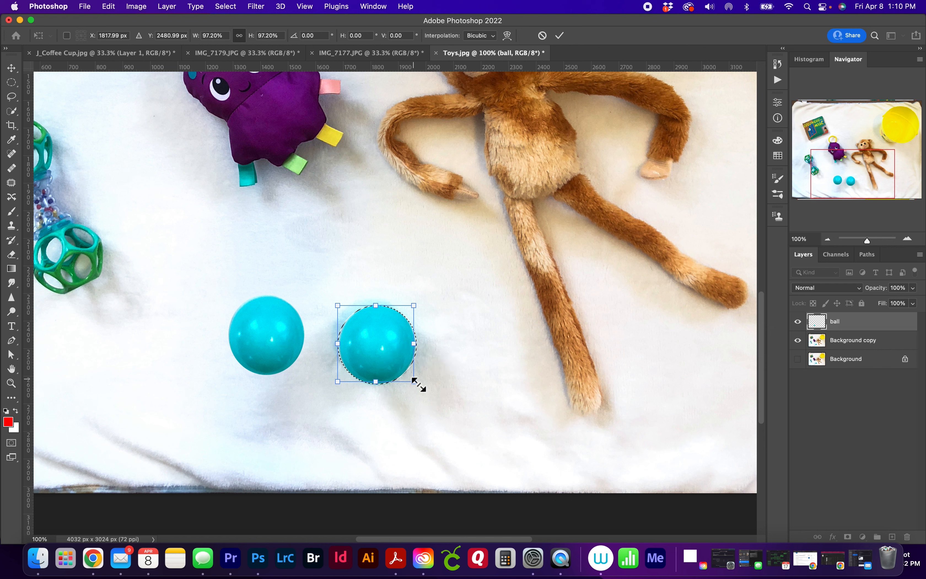
drag(383, 387, 388, 392)
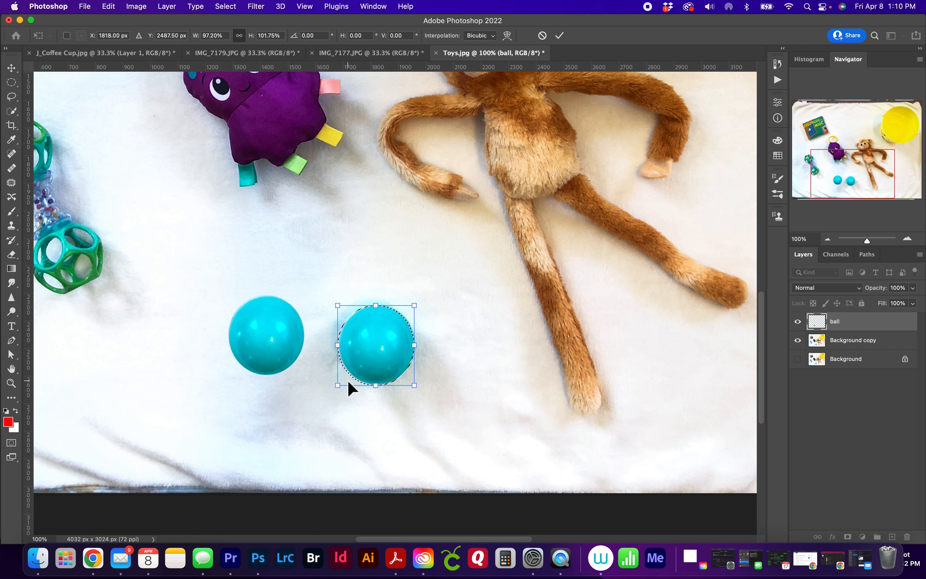
key(Right)
key(Right)
key(Right)
key(Up)
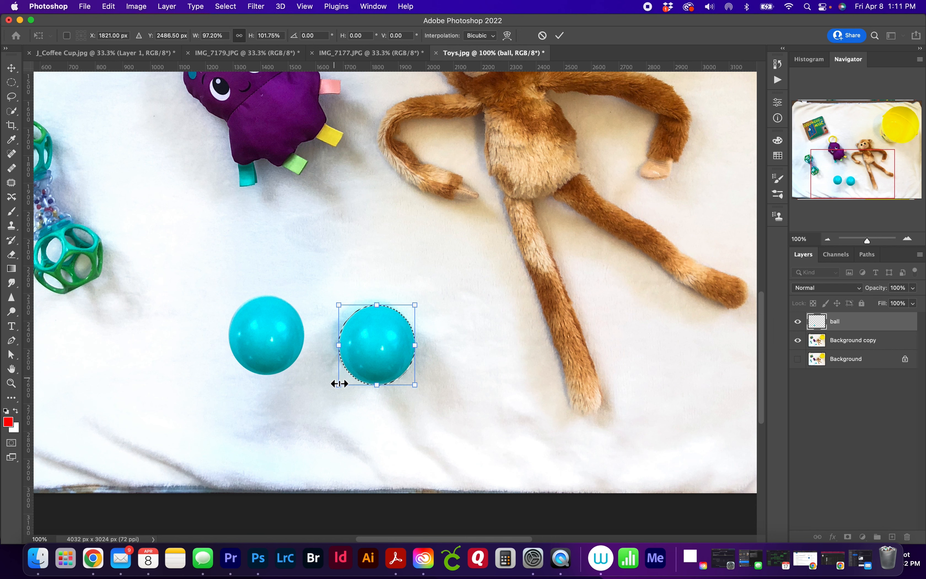
key(Return)
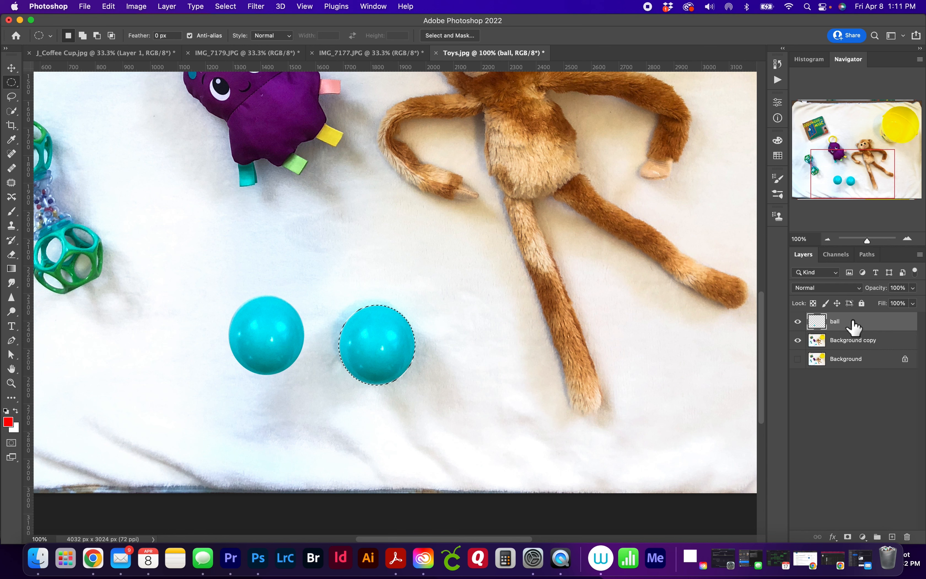
Step: Copy the selected ball from Background copy to a new layer named ball 2 and move it to the lower right of the original
click(898, 344)
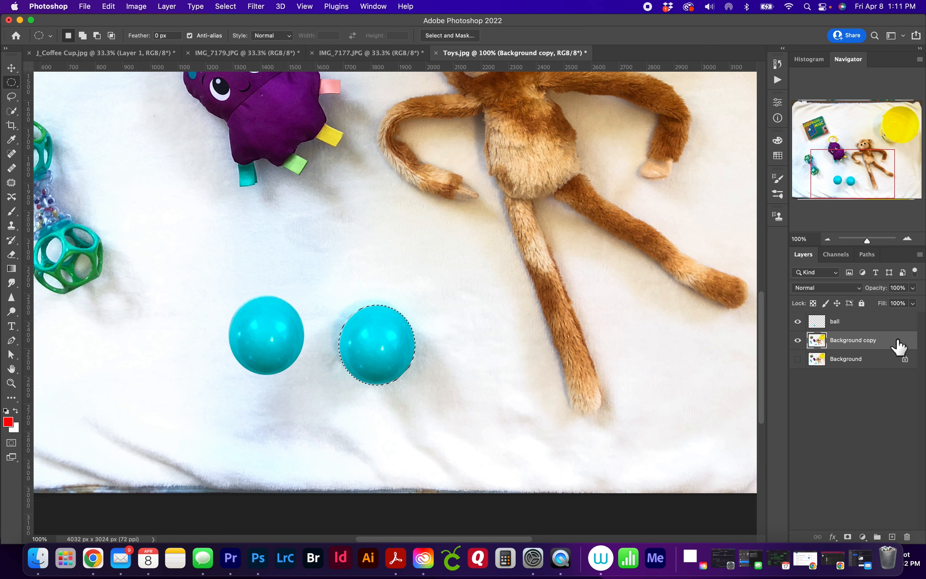
key(super+j)
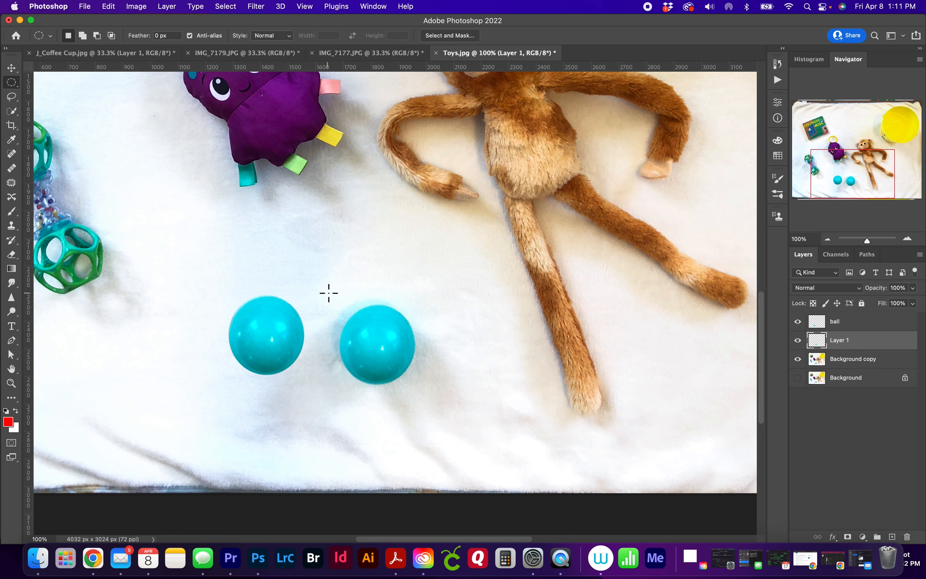
click(11, 67)
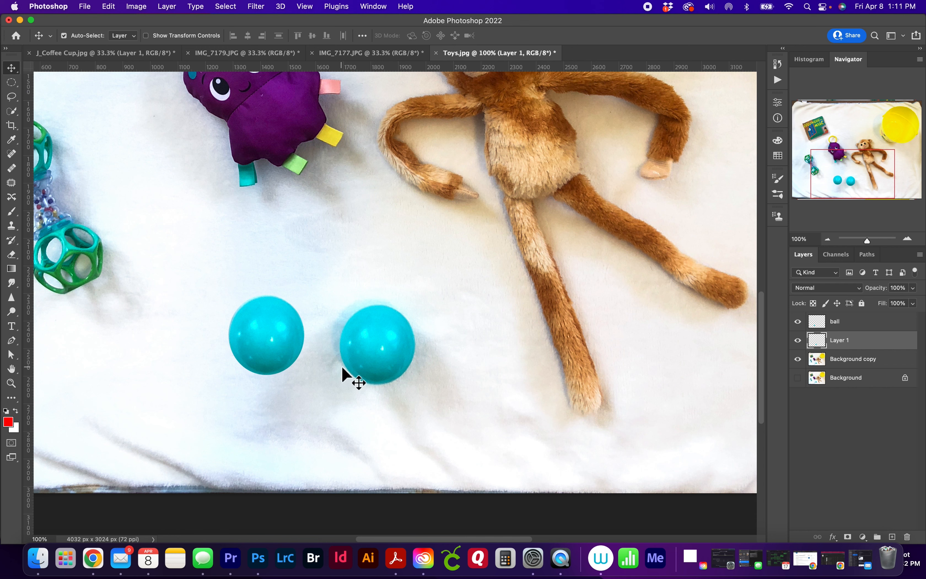
drag(367, 344, 460, 375)
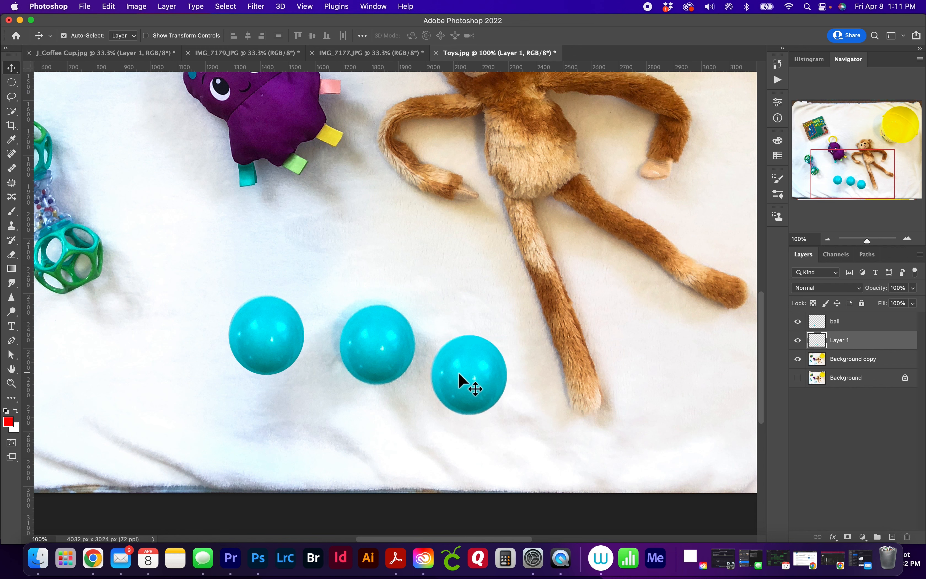
double_click(847, 342)
key(Return)
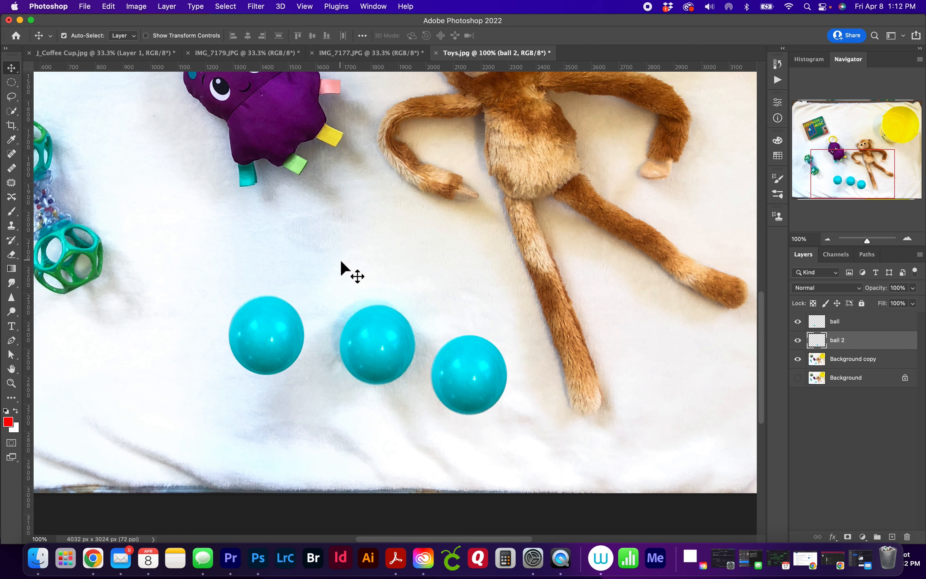
Step: Switch to the Rectangular Marquee tool, try out a rectangle on the blank sheet above the blue balls, and deselect it
click(15, 82)
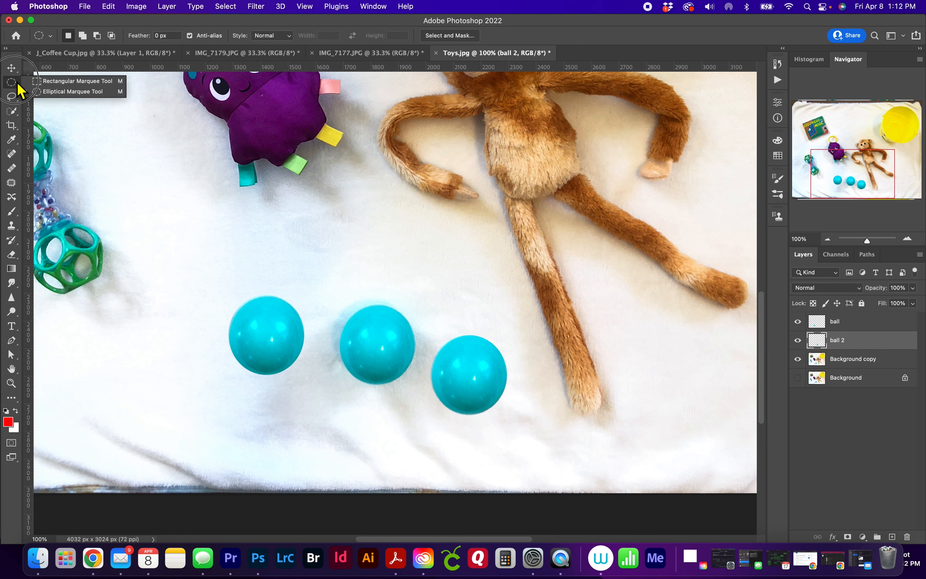
click(42, 83)
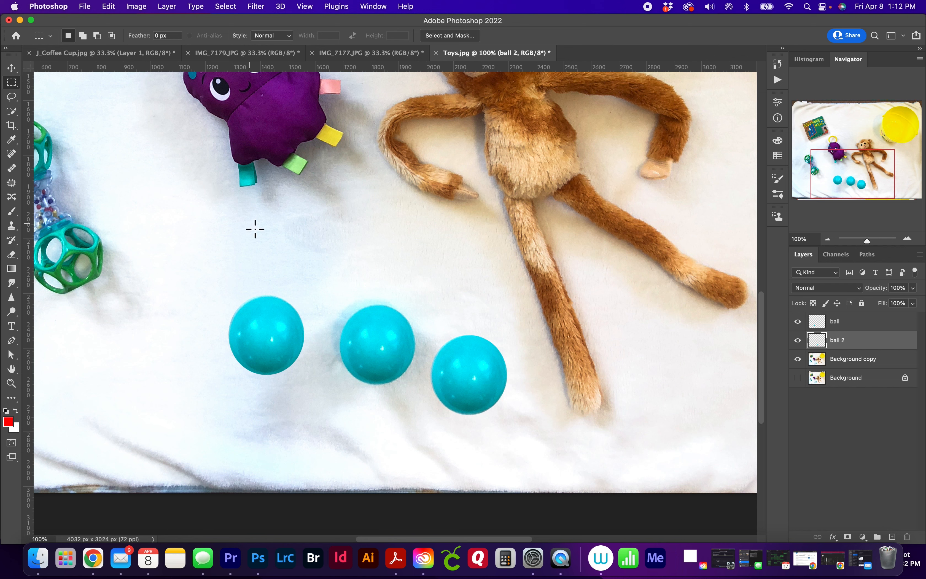
drag(251, 224, 421, 289)
key(super+d)
Step: Draw a square marquee outward from the centre of the Goodnight Moon book
key(space)
drag(260, 214, 479, 431)
drag(414, 176, 399, 341)
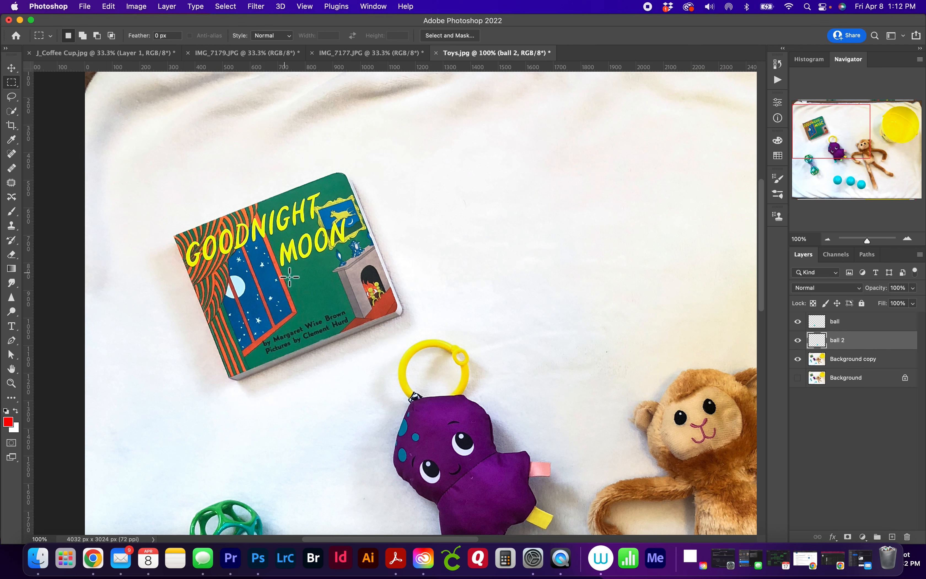
drag(289, 276, 439, 360)
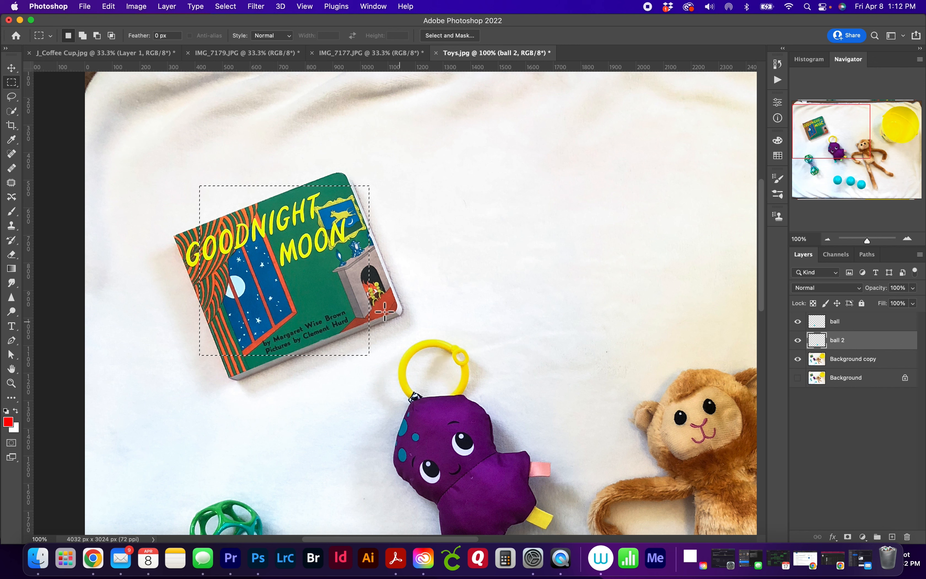
Step: Start transforming the selection and rotate it to -21.26° to match the book's tilt
click(227, 8)
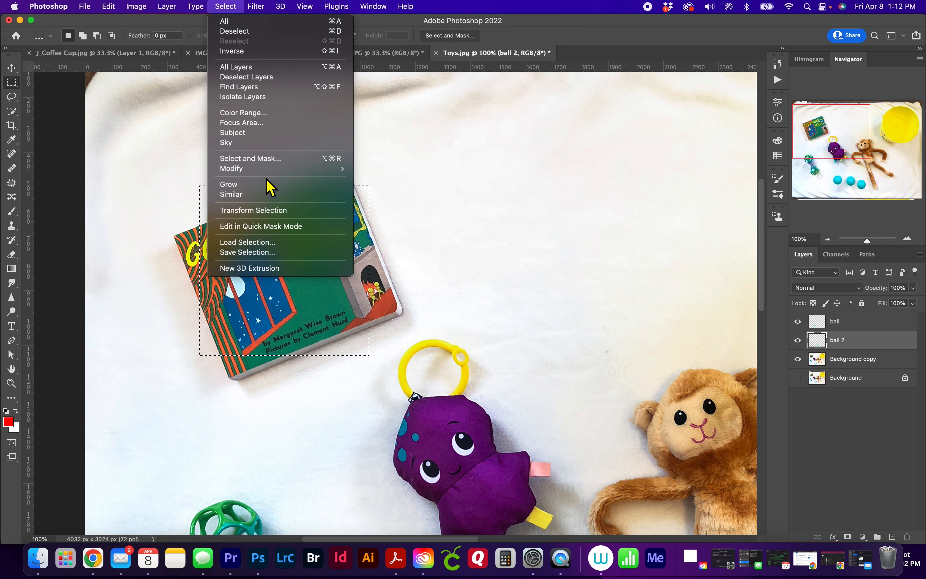
click(269, 211)
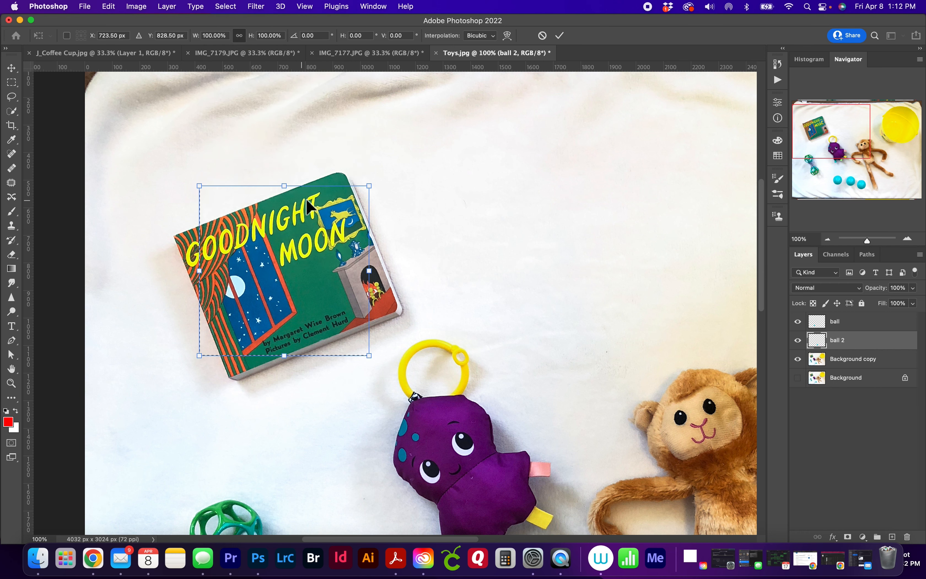
drag(384, 186, 338, 171)
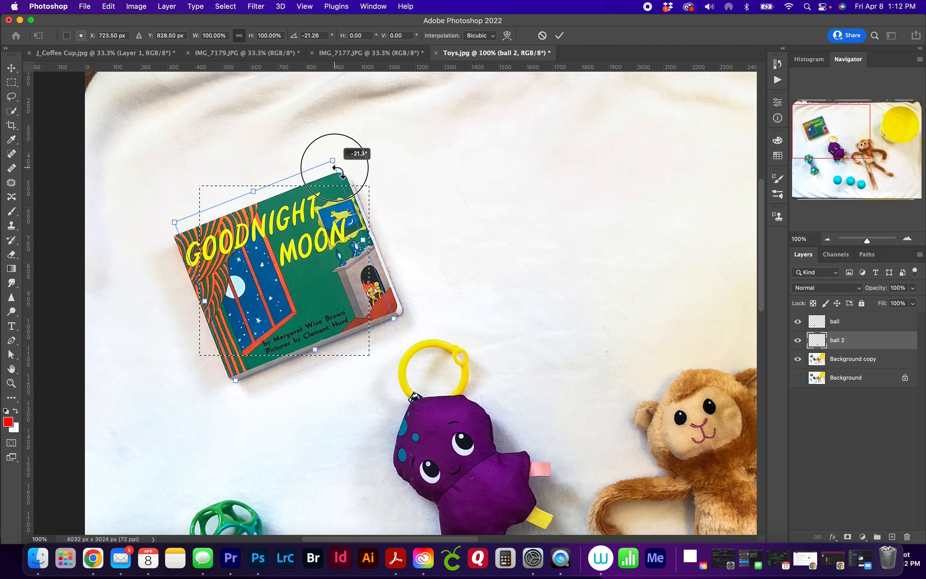
drag(338, 171, 338, 171)
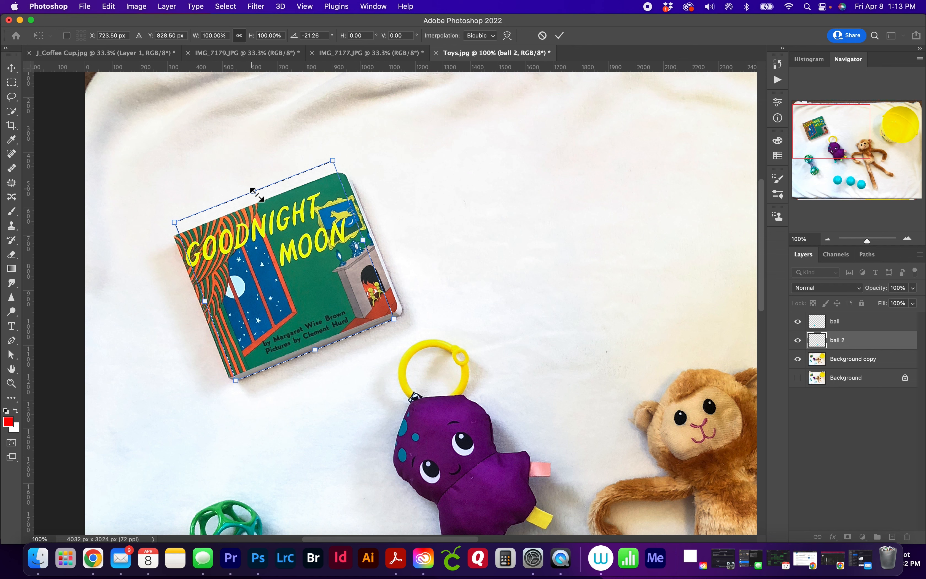
Step: Scale the selection to 109.17% width and 92.19% height to fit the book, and apply the transform with Background copy active
drag(254, 193, 257, 208)
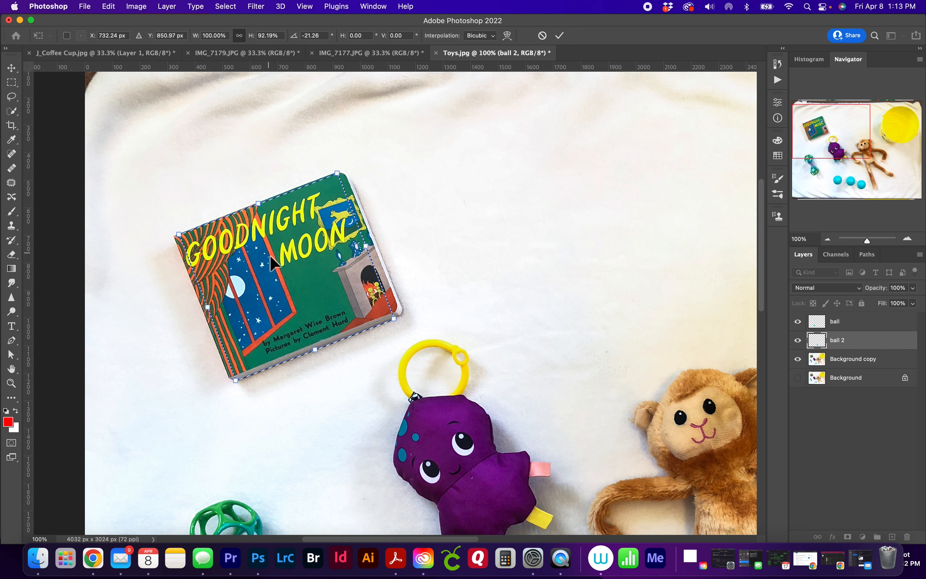
drag(369, 251, 382, 250)
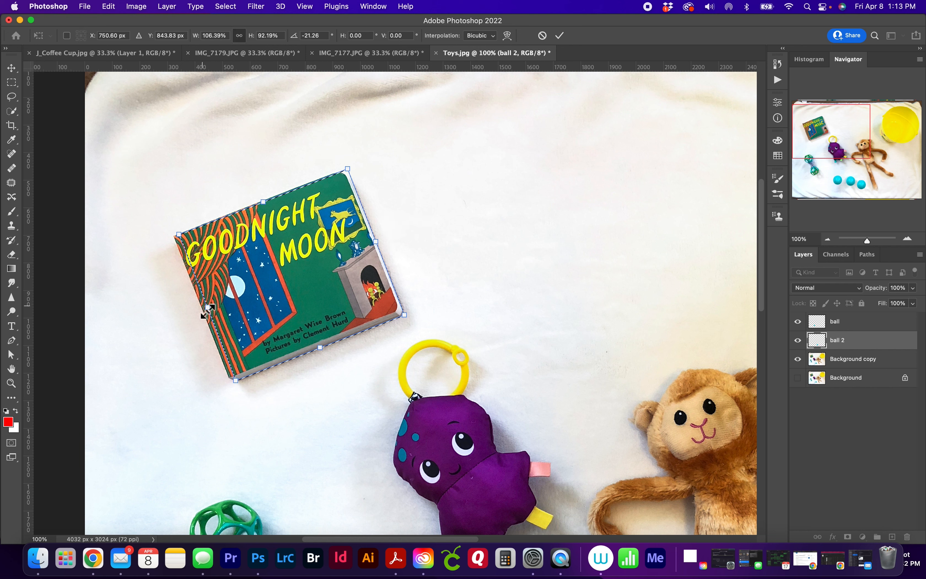
drag(210, 312, 205, 312)
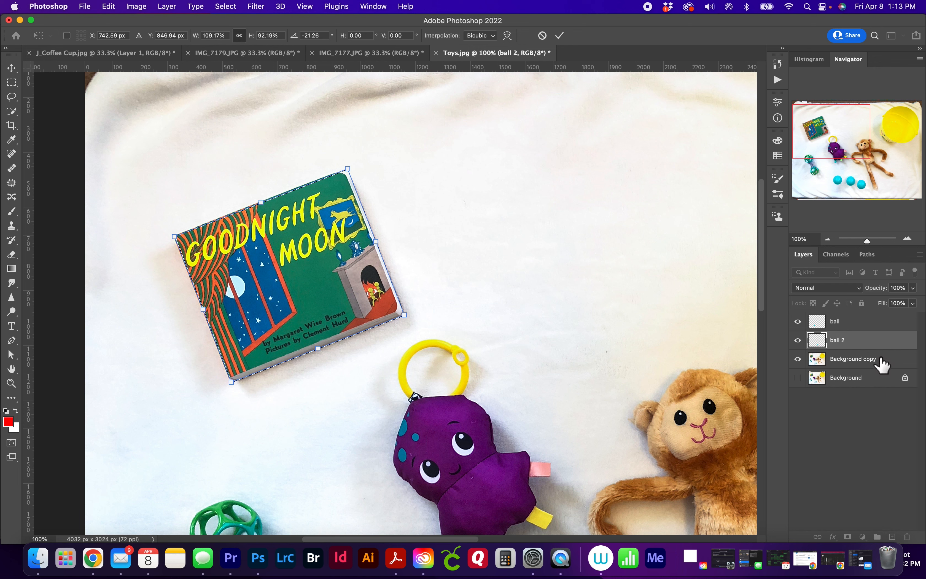
click(879, 359)
key(m)
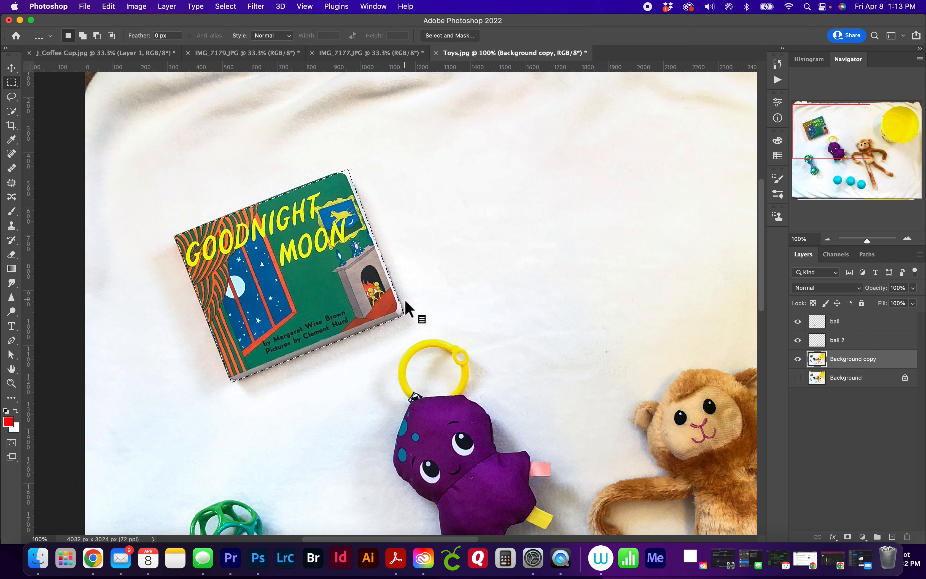
Step: Copy the selected book to a new layer and move the copy about 775 px right and 176 px up from the original
key(super+c)
key(super+v)
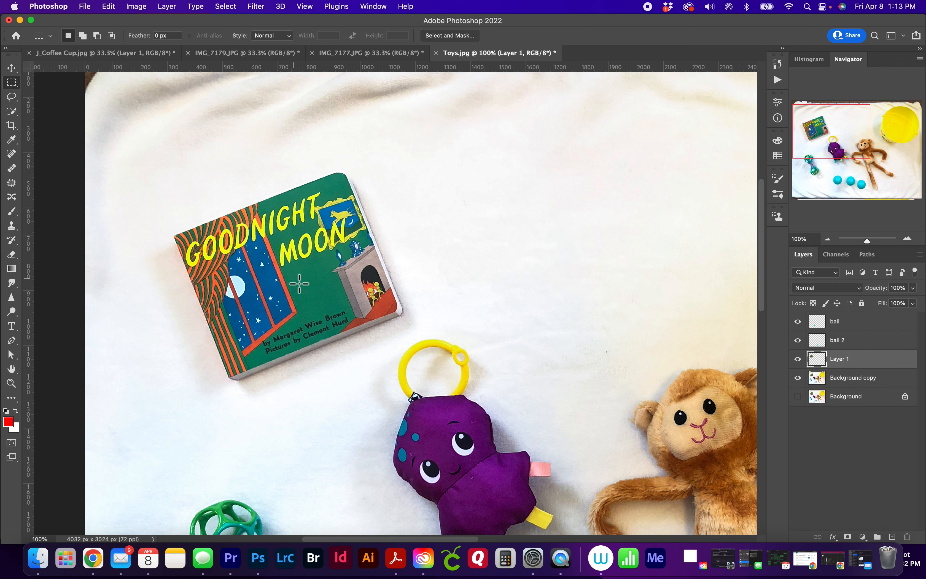
click(13, 69)
drag(258, 269, 471, 216)
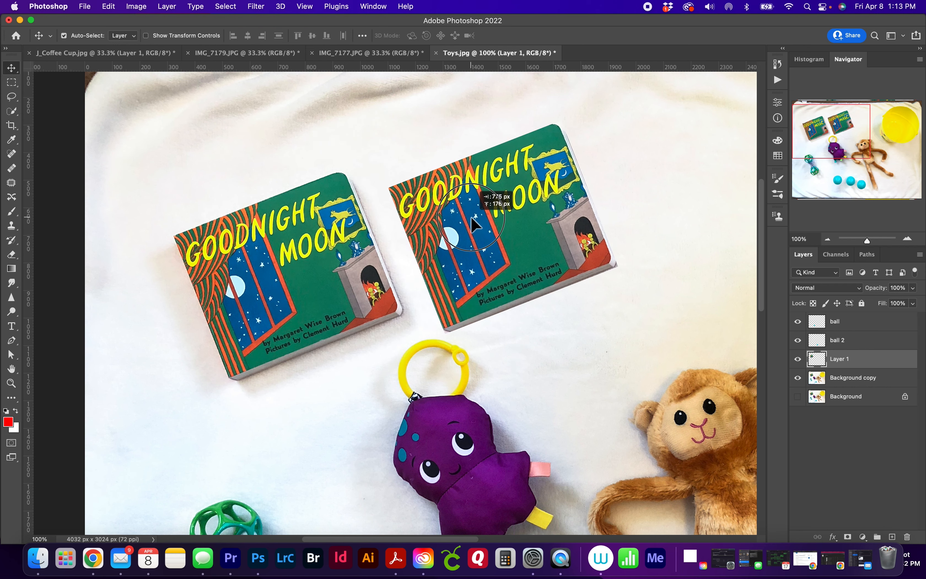
Step: Delete the layer holding the copied book
scroll(469, 217, left, 2)
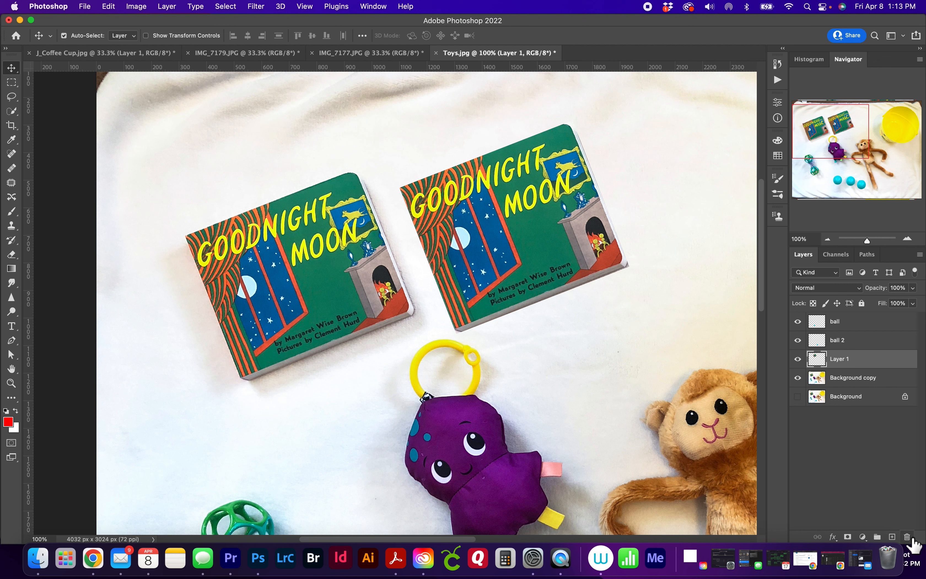
click(907, 537)
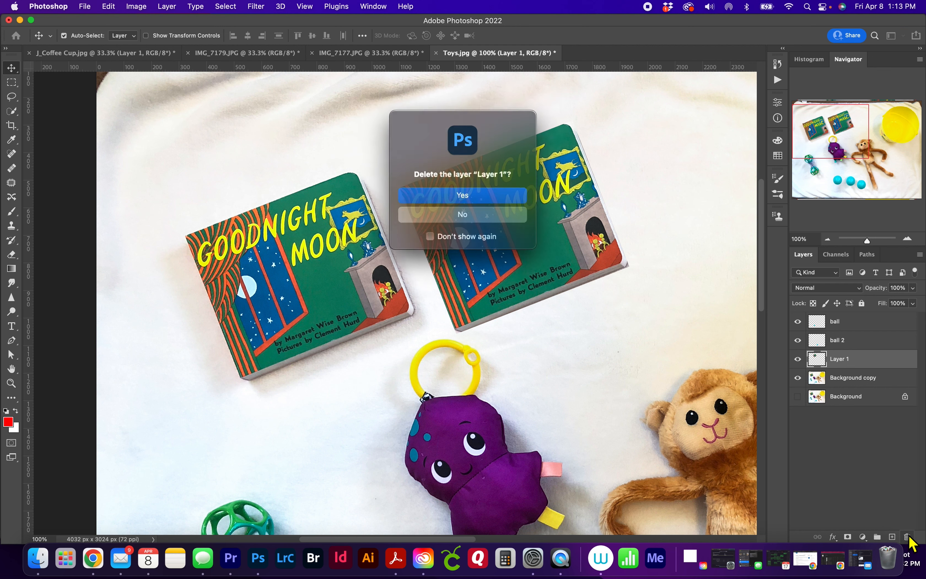
click(515, 197)
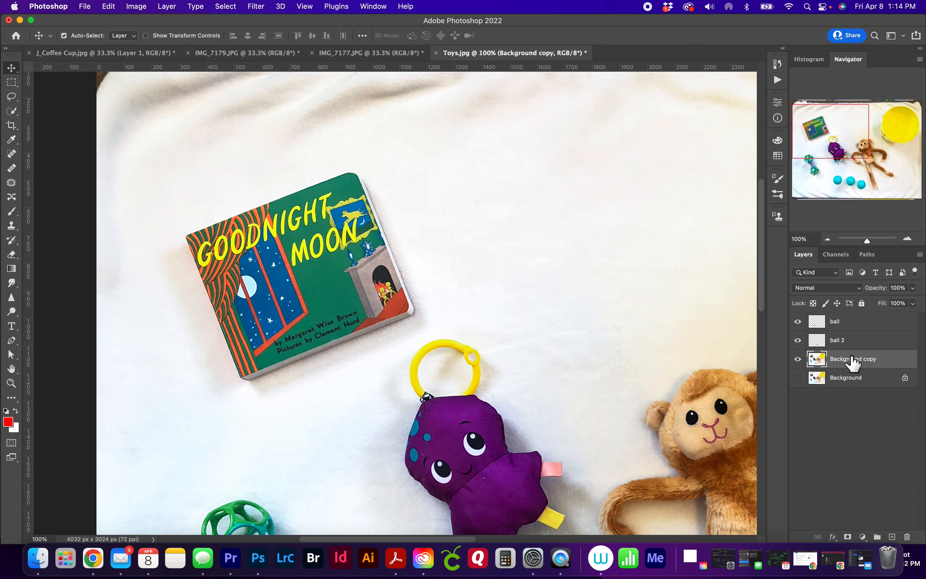